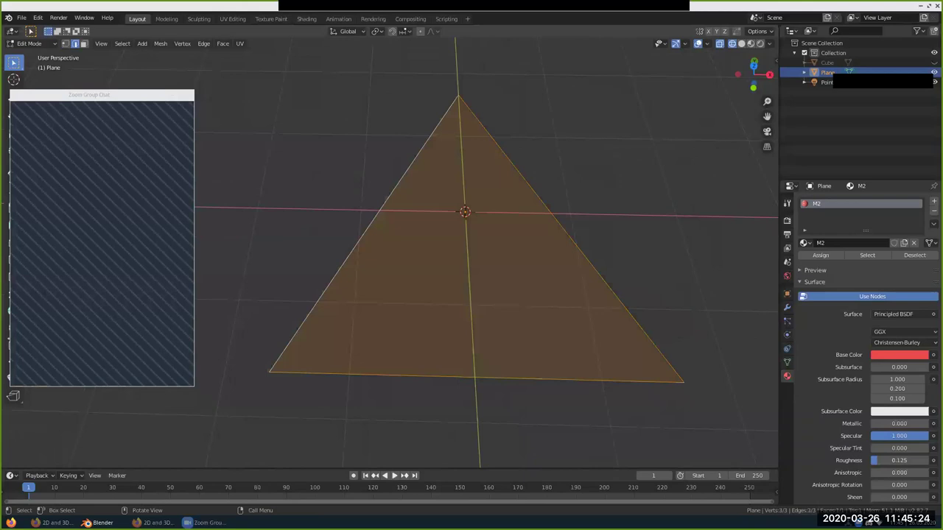
- Switch to the Google Slides presentation in Firefox and advance it to the "A Triangle" slide
key(alt+Tab)
key(Right)
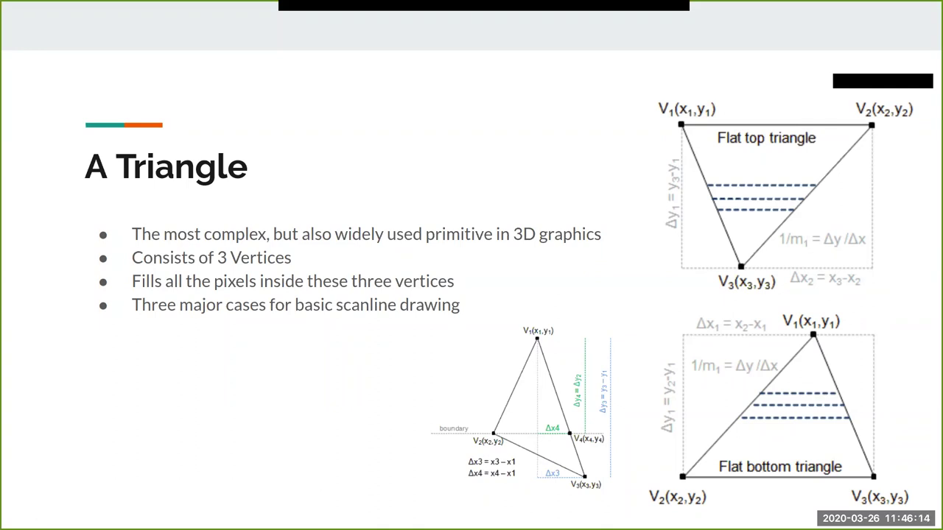
- Switch back to Blender, show the triangle in solid shading, and deselect its face in face select mode
key(alt+Tab)
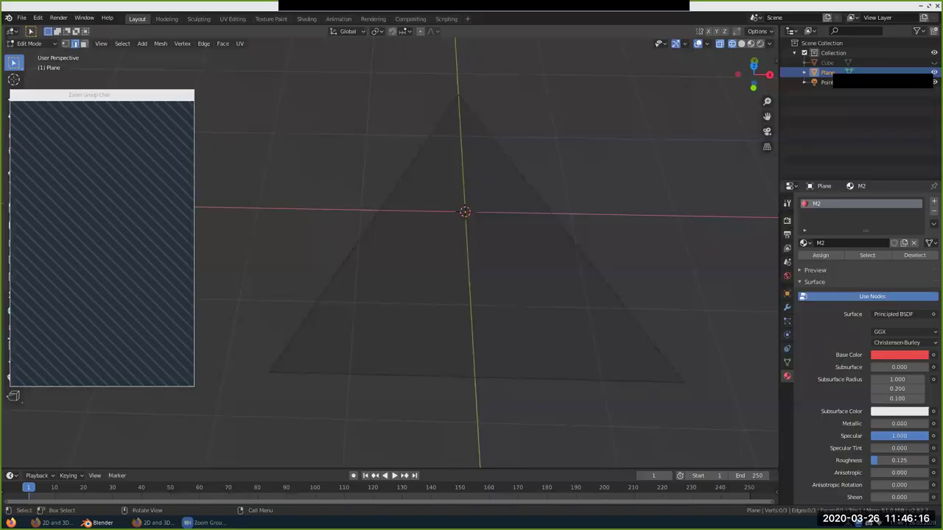
key(a)
key(Tab)
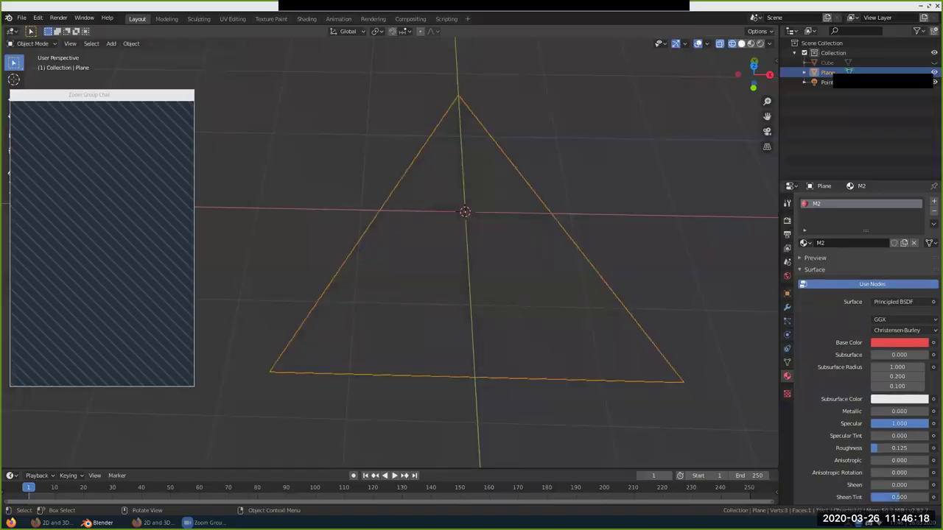
key(shift+z)
key(Tab)
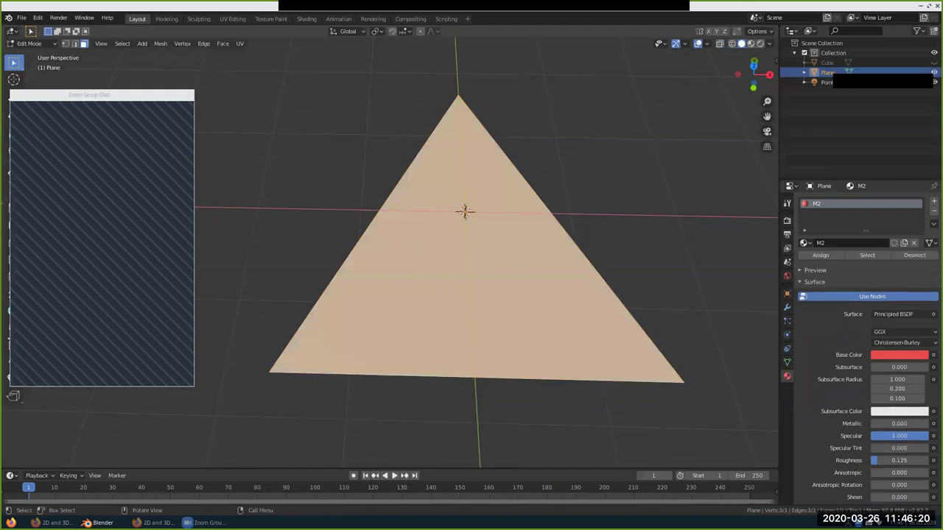
middle_drag(464, 212, 448, 307)
drag(450, 306, 420, 338)
shift+drag(373, 210, 289, 250)
middle_drag(289, 250, 343, 294)
key(3)
middle_drag(461, 273, 430, 216)
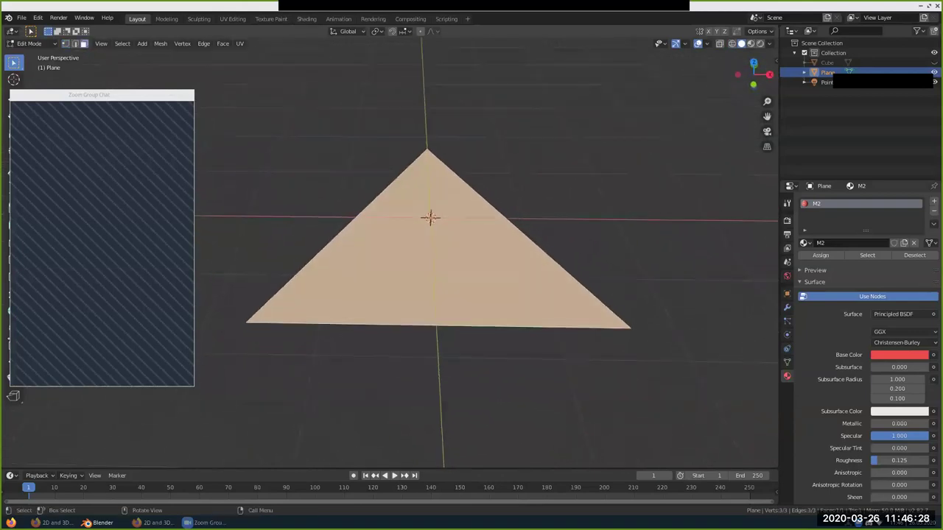
key(alt+a)
- Switch to the Google Slides presentation and go to the "Many Triangles" slide
key(alt+Tab)
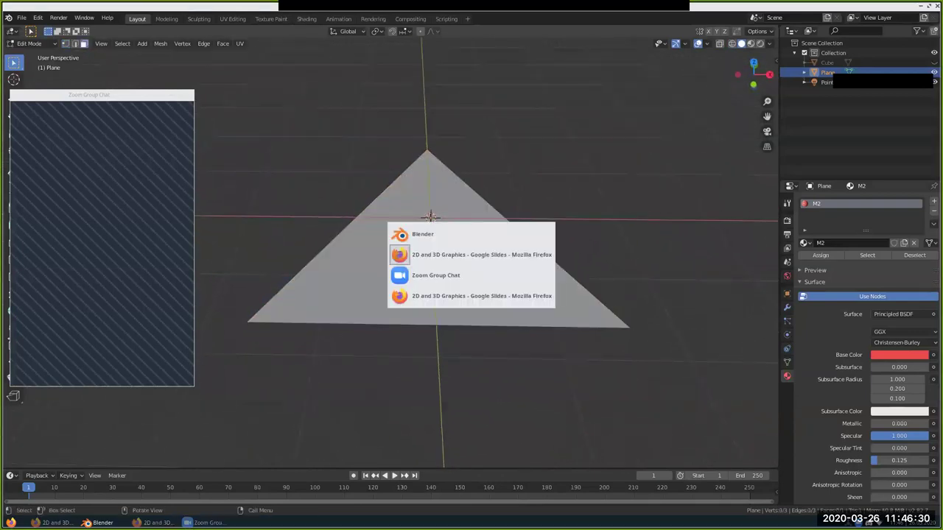
key(Right)
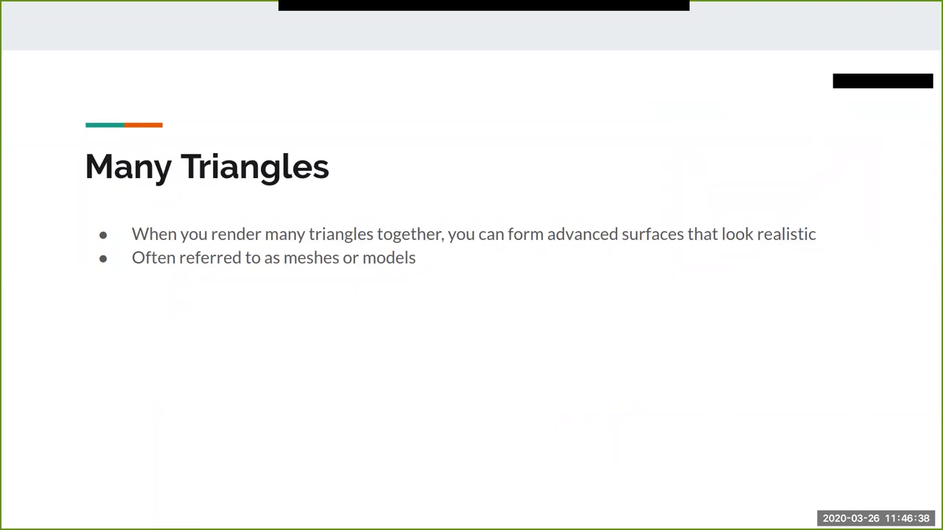
key(Right)
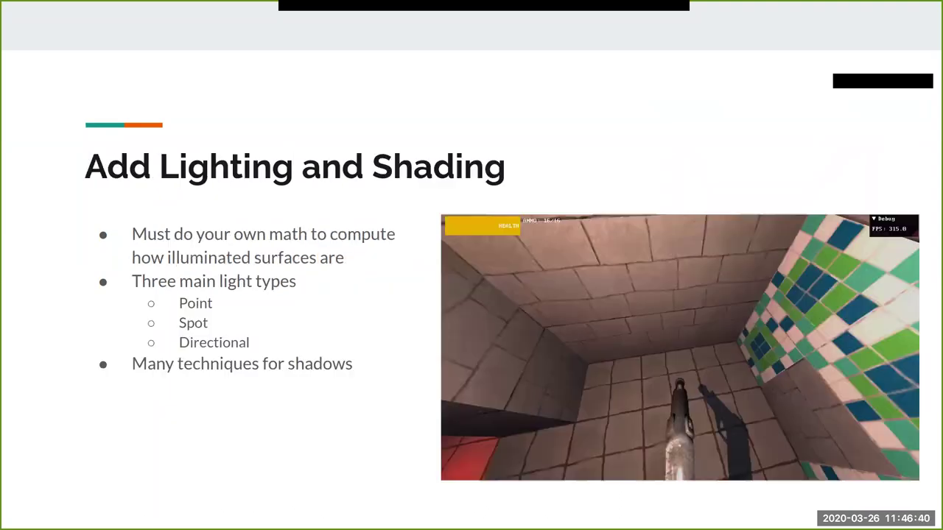
key(Left)
- Switch back to Blender, hide the triangle plane, and show and select the cube
key(alt+Tab)
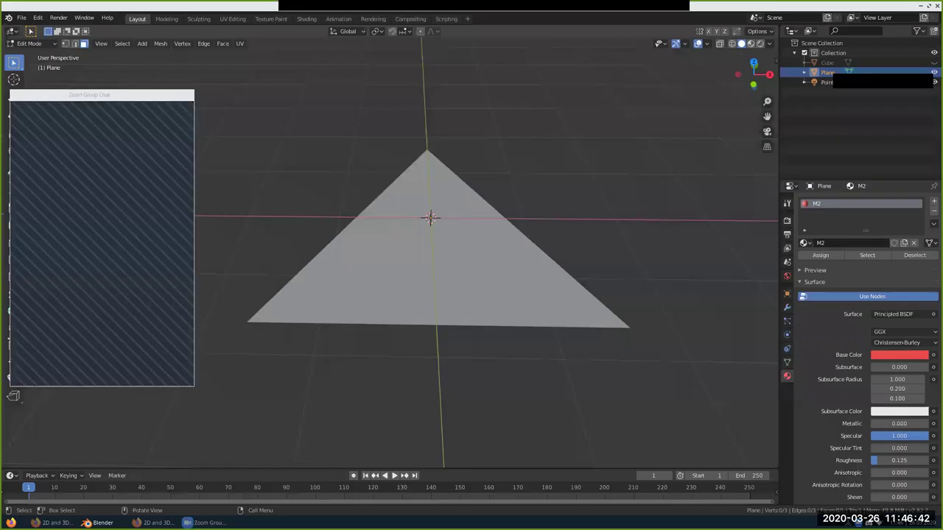
click(934, 72)
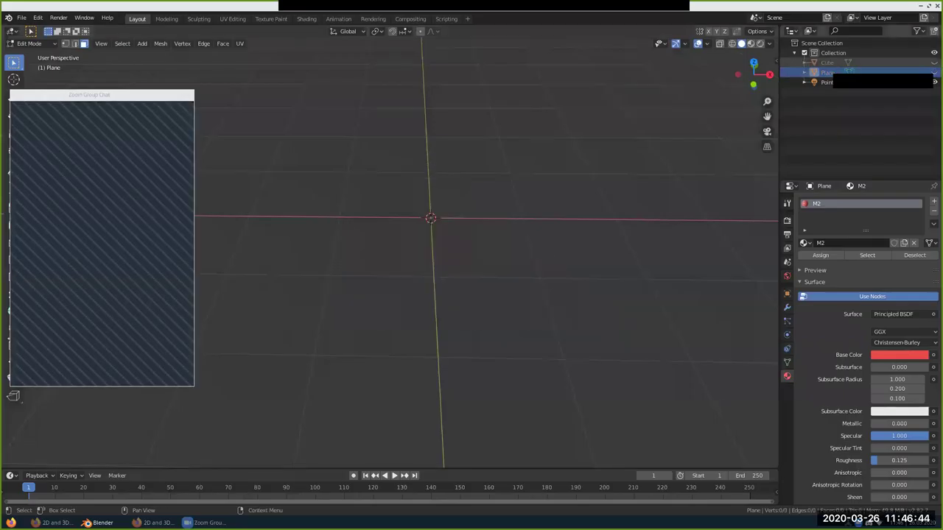
key(alt+h)
key(Tab)
middle_drag(432, 216, 425, 278)
click(443, 233)
key(Tab)
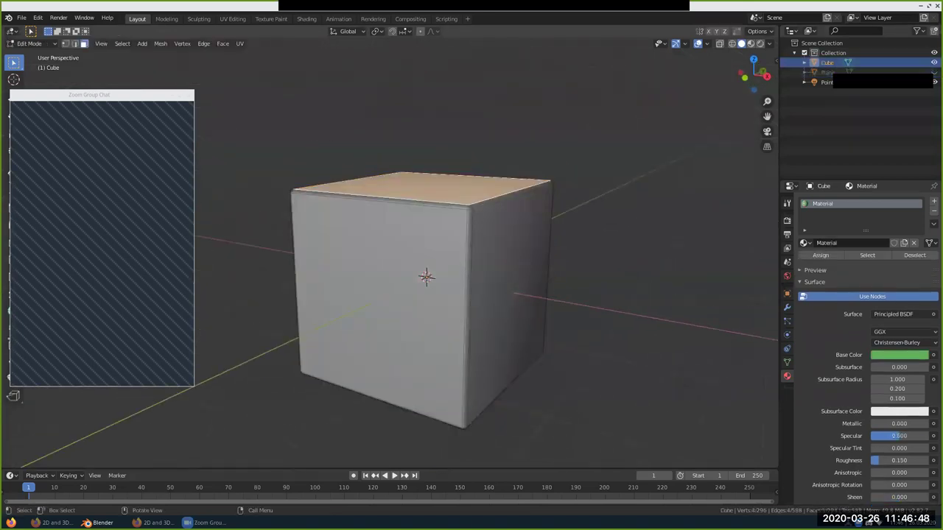
- Add a Triangulate modifier to the cube in Object Mode and apply it
key(Tab)
click(787, 307)
click(825, 201)
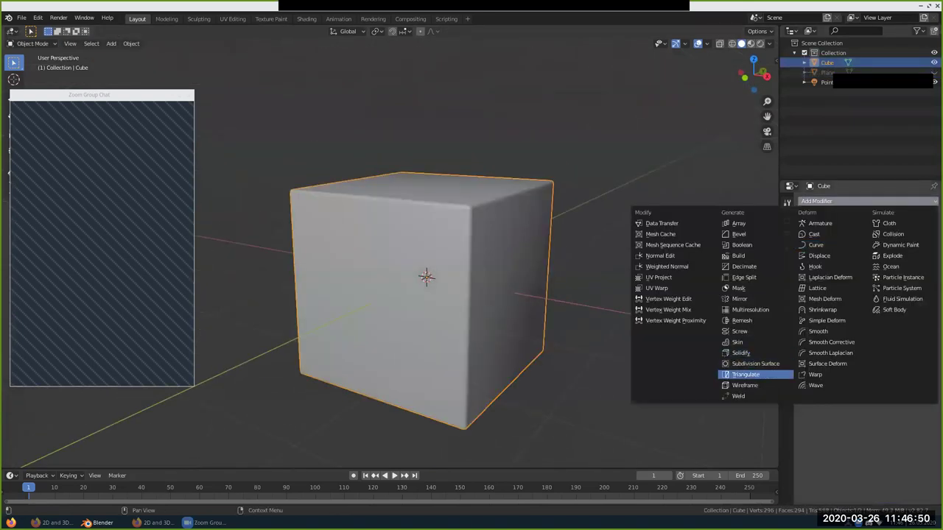
click(745, 374)
click(820, 231)
- Examine the cube's triangulated mesh in Edit Mode by selecting individual triangles on its sides and upper face
key(Tab)
click(404, 280)
middle_drag(404, 280, 394, 250)
click(398, 309)
click(393, 250)
click(394, 251)
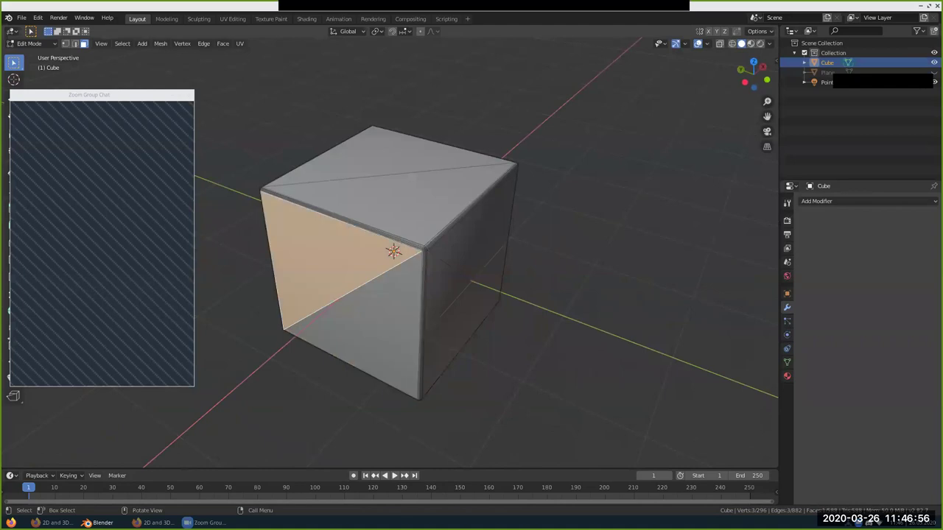
click(414, 190)
click(397, 159)
middle_drag(397, 159, 509, 196)
scroll(435, 332, up, 4)
middle_drag(442, 324, 372, 155)
scroll(401, 193, up, 3)
- View the cube's smooth surface from several angles in Object Mode and deselect it
key(Tab)
scroll(442, 192, down, 10)
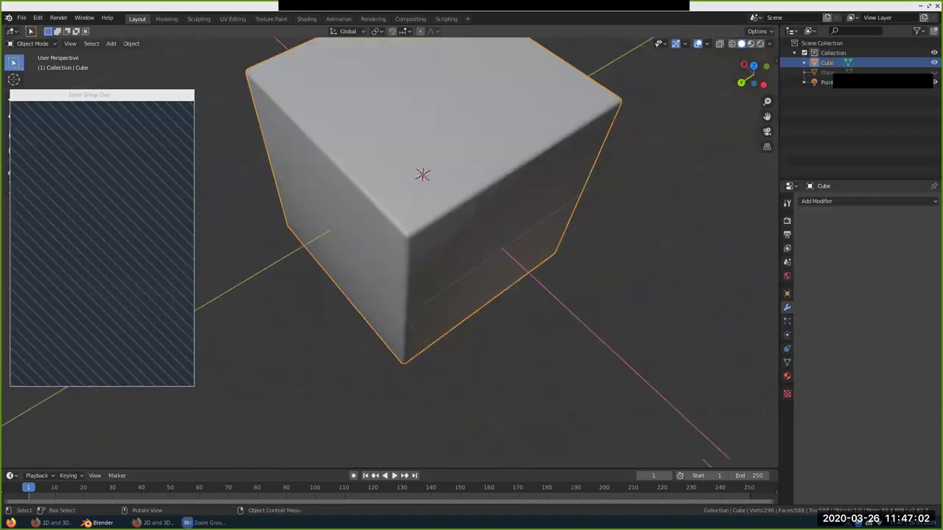
middle_drag(442, 191, 328, 161)
scroll(328, 161, up, 2)
scroll(442, 221, up, 2)
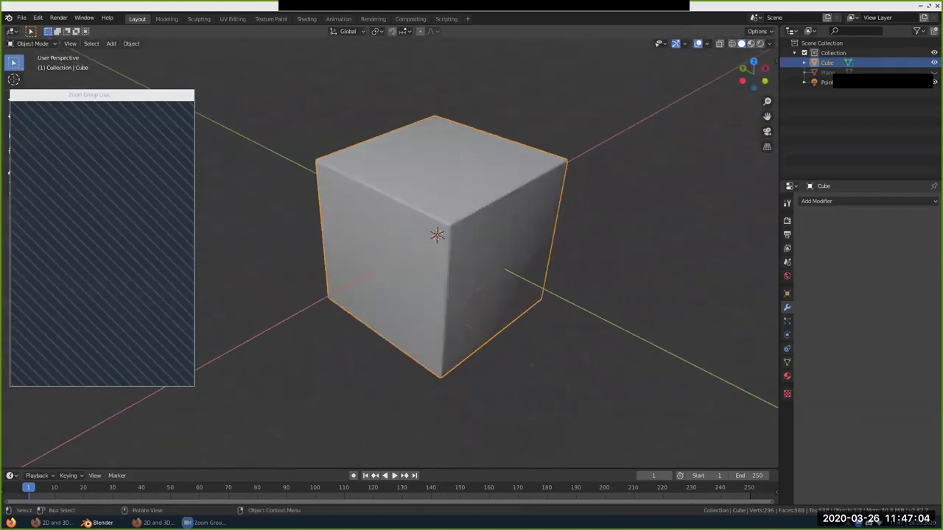
shift+middle_drag(442, 221, 392, 196)
key(alt+a)
scroll(391, 196, down, 1)
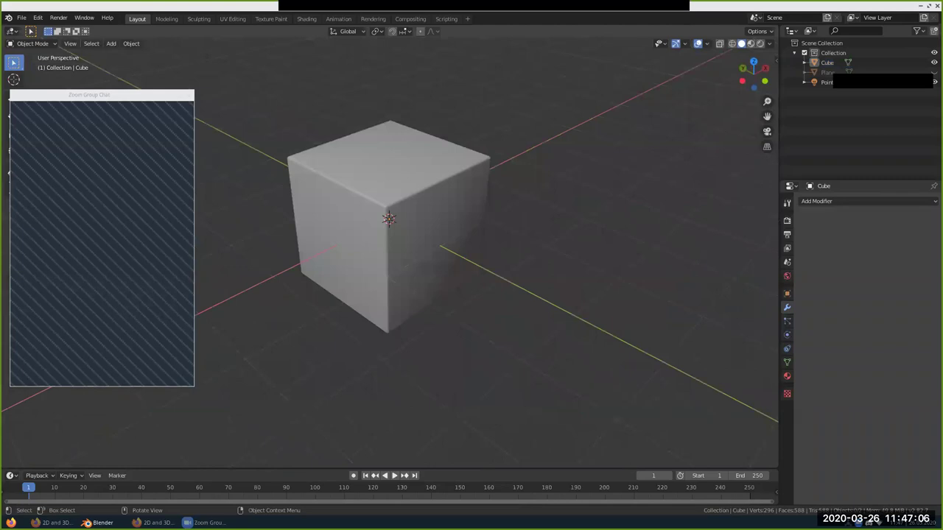
- Hide the cube, show the triangle plane again, and open the triangle in Edit Mode
click(935, 63)
click(934, 73)
click(464, 236)
key(Tab)
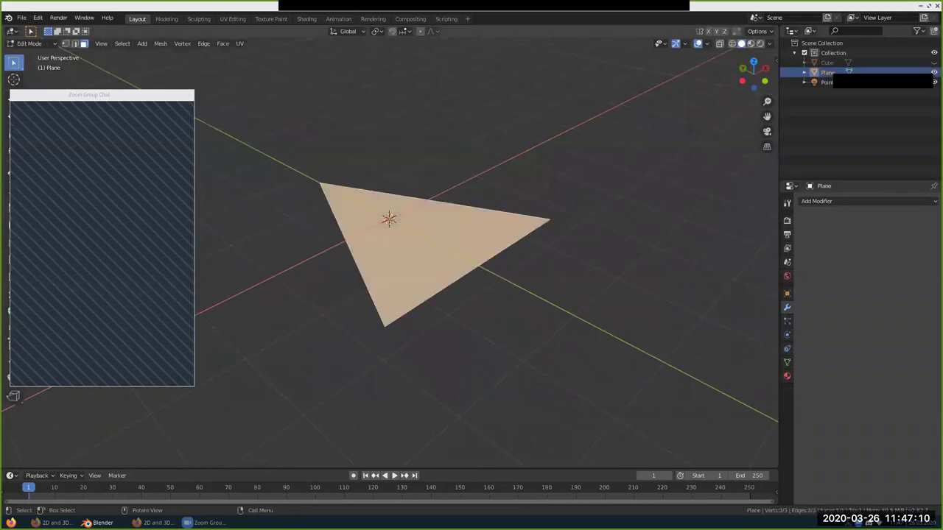
- Extrude the triangle into a solid, extrude three further faces outward, and view the blocky shape in Object Mode
key(e)
key(Return)
click(475, 214)
key(e)
click(604, 280)
click(553, 196)
key(e)
click(557, 85)
click(471, 184)
key(e)
click(324, 269)
middle_drag(324, 269, 394, 310)
key(Tab)
key(Tab)
key(alt+a)
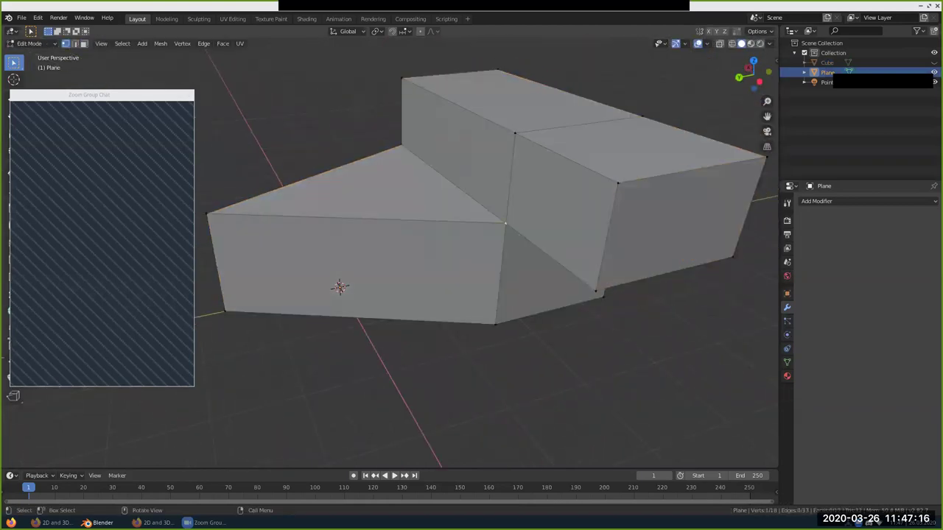
key(Tab)
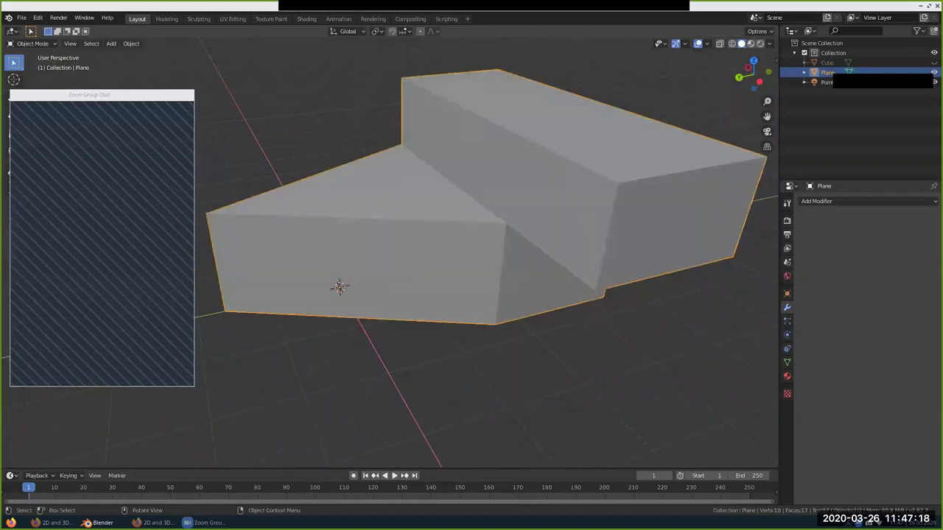
- Undo all the extrusions back to the flat triangle
key(ctrl+z)
key(ctrl+z)
key(ctrl+z)
key(ctrl+z)
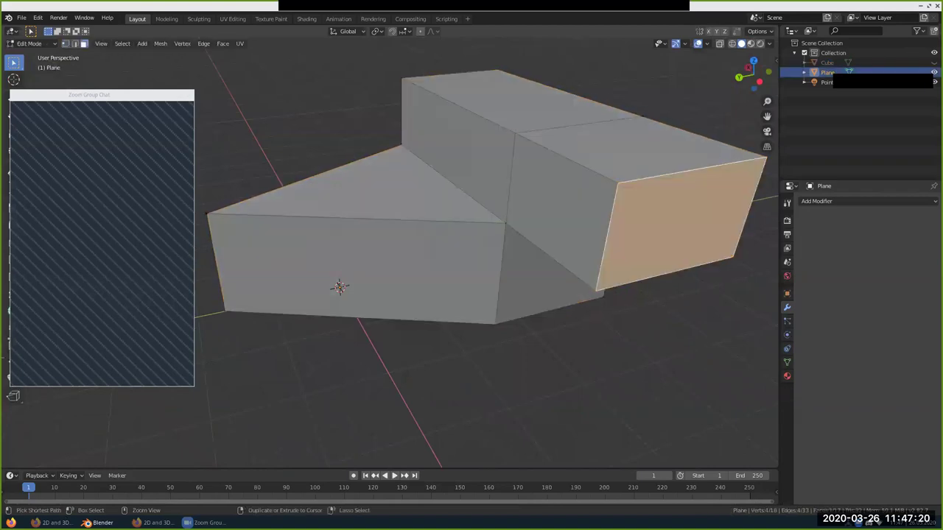
key(ctrl+z)
key(ctrl+z)
key(ctrl+z)
key(ctrl+z)
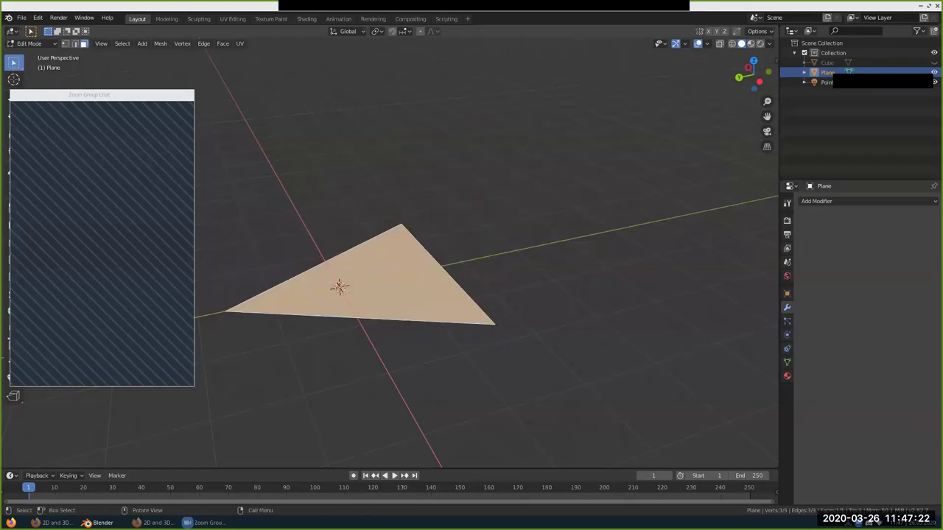
middle_drag(420, 234, 269, 227)
scroll(287, 240, up, 3)
middle_drag(567, 243, 663, 228)
- Switch to the Google Slides presentation and advance it to the "Add Lighting and Shading" slide
key(alt+Tab)
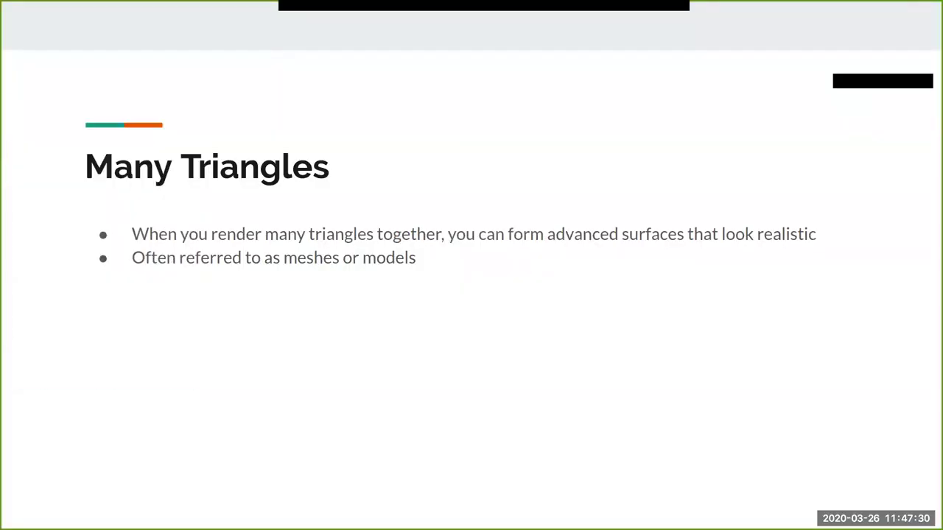
key(Right)
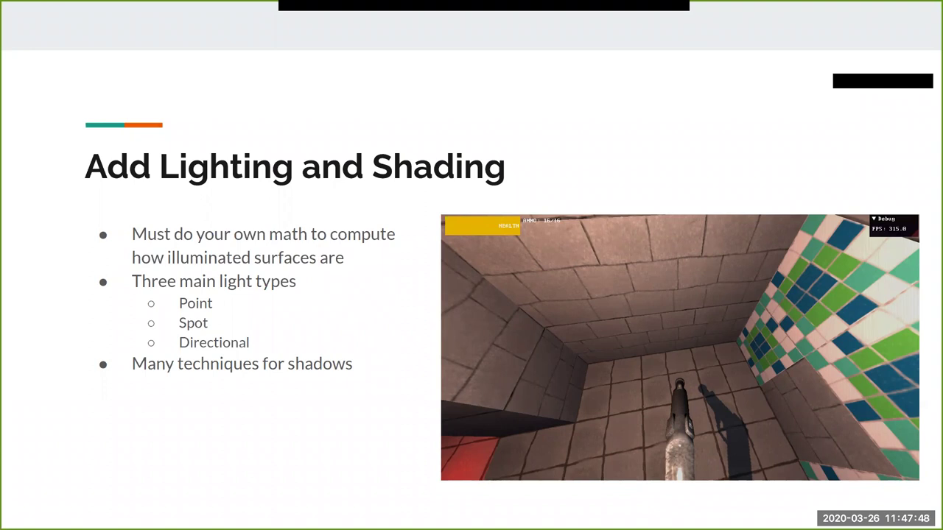
- Switch back to Blender, add a new plane mesh, and scale it up into a large floor around the cube
key(alt+Tab)
middle_drag(456, 279, 492, 293)
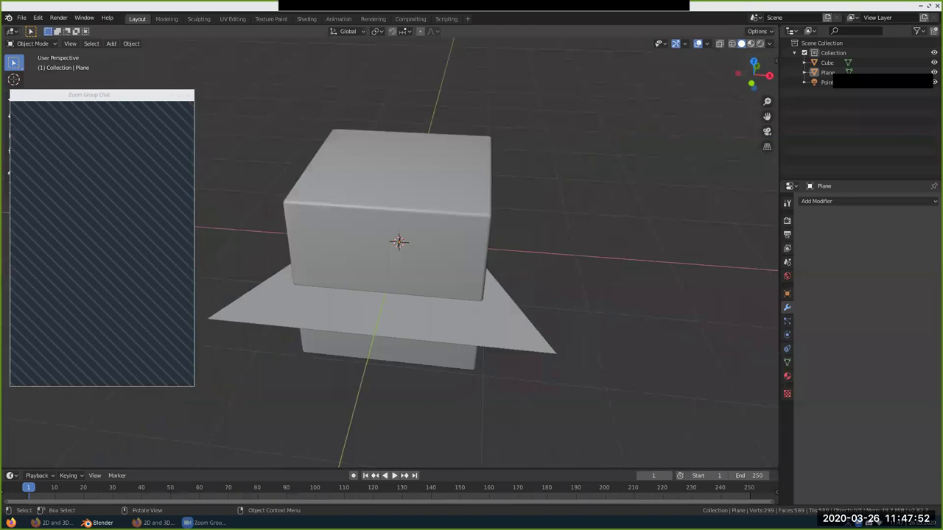
click(451, 229)
click(582, 216)
key(shift+a)
mouse_move(588, 216)
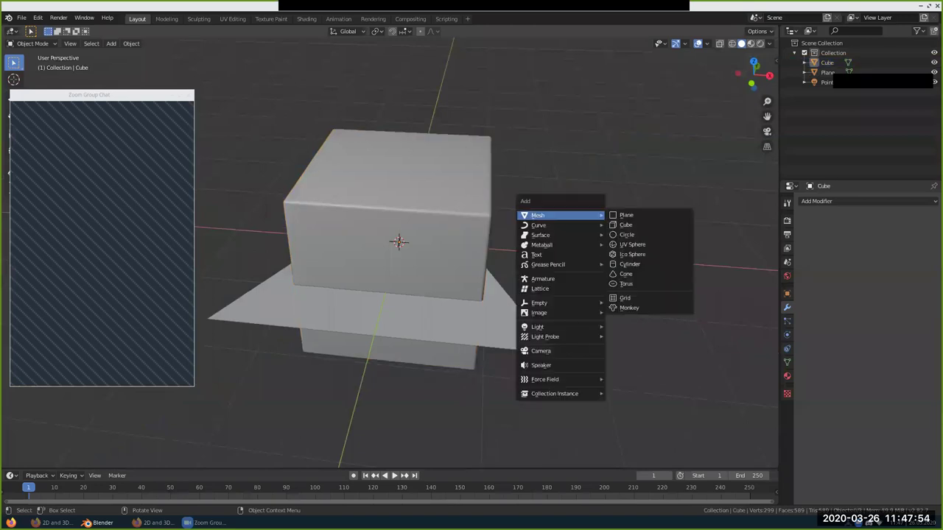
click(626, 216)
scroll(545, 235, down, 4)
key(s)
click(700, 240)
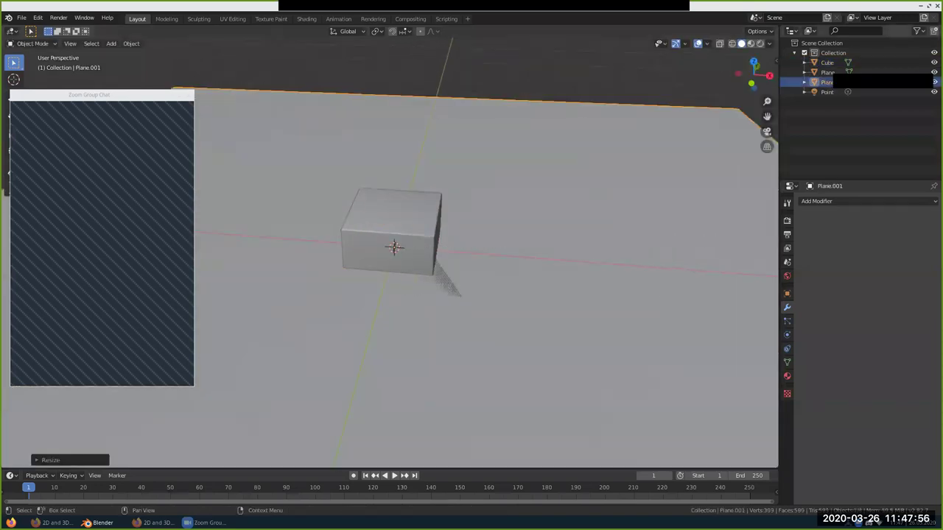
- Hide the triangle plane and switch the viewport to rendered shading
click(935, 72)
click(711, 70)
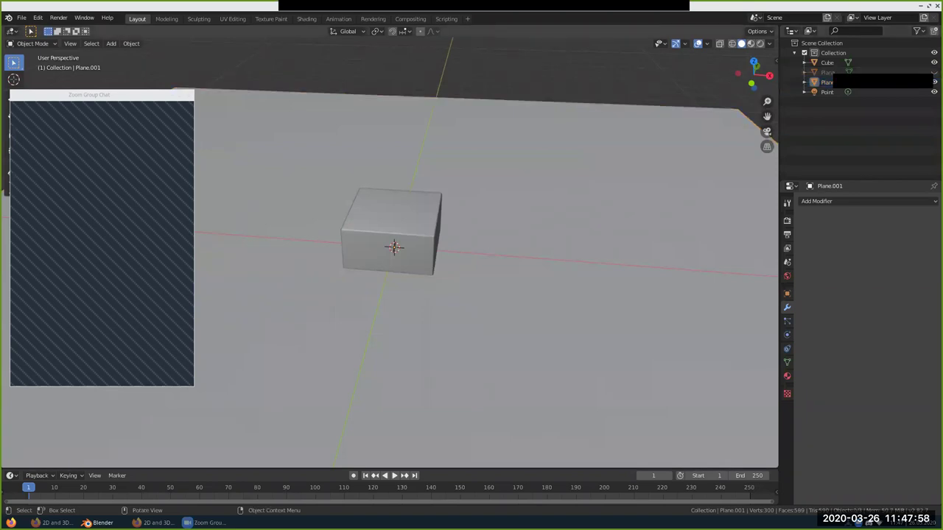
click(751, 43)
middle_drag(707, 88, 696, 109)
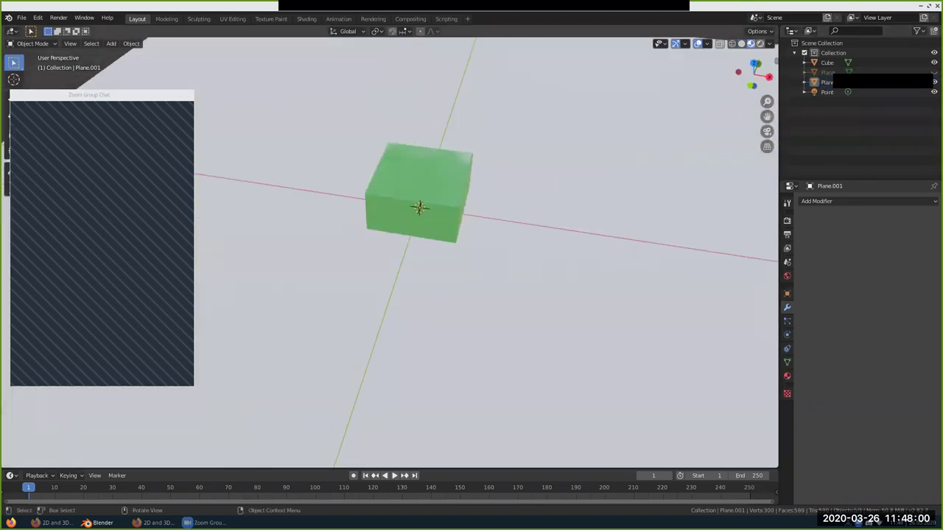
click(761, 43)
middle_drag(589, 221, 616, 199)
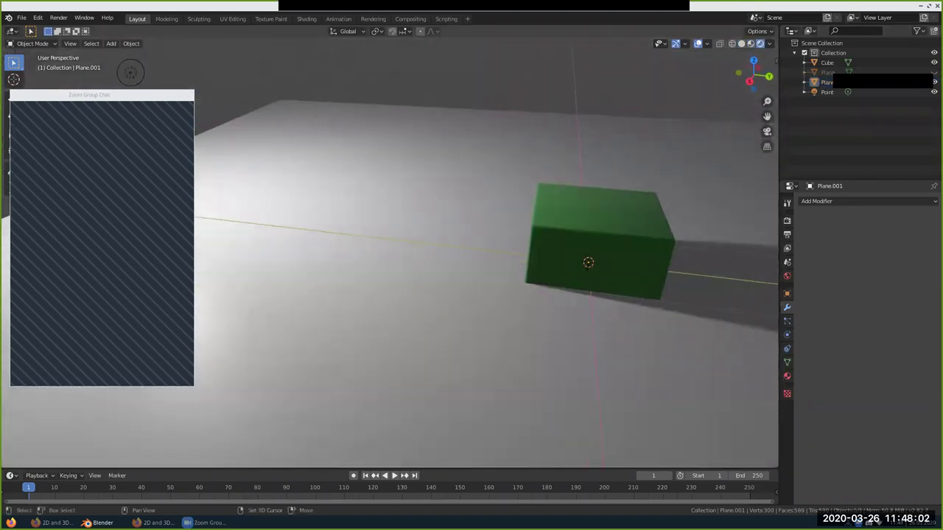
- Move the point light along the Y axis to about -0.41 m, above the cube
scroll(616, 199, down, 2)
drag(721, 84, 715, 87)
click(826, 91)
key(g)
key(y)
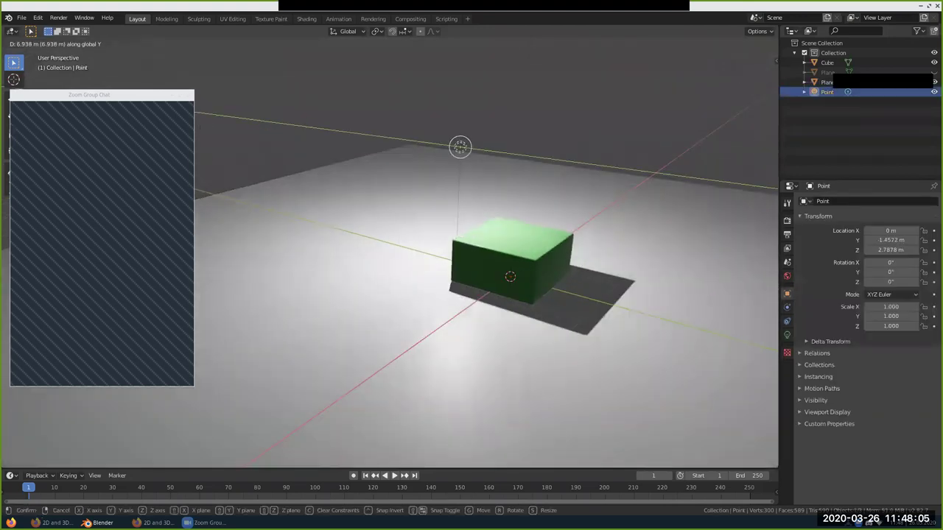
click(501, 152)
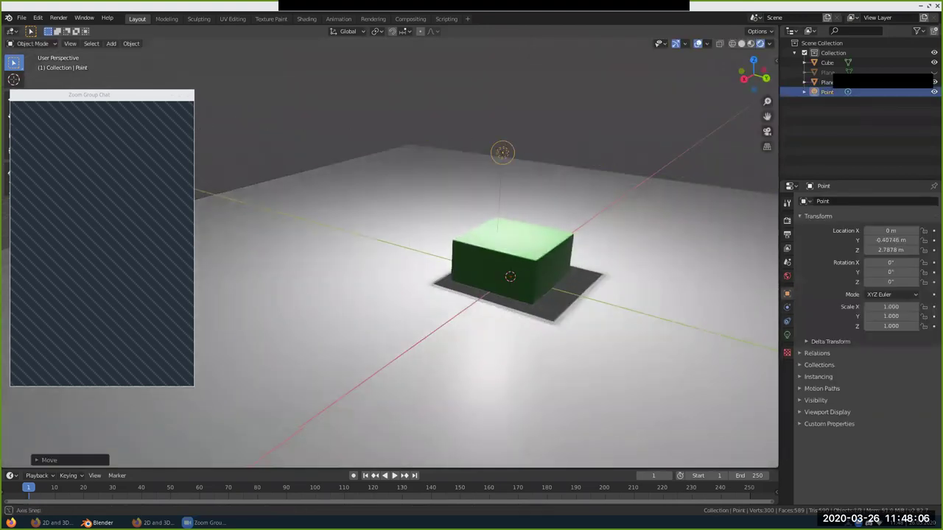
- Move the point light with X locked to about Y -3.74 m and Z 3.29 m, and deselect it
middle_drag(501, 152, 561, 156)
drag(741, 78, 730, 81)
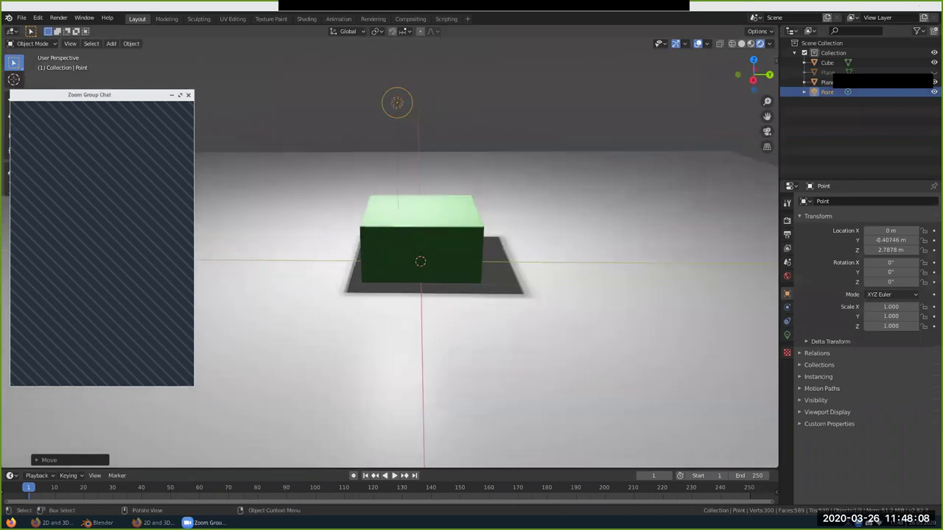
key(g)
key(x)
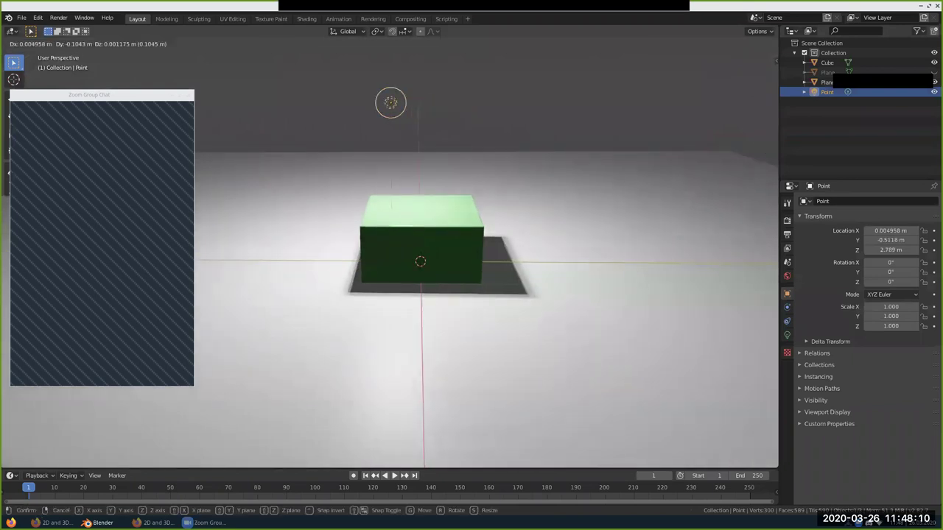
key(shift+x)
key(shift+x)
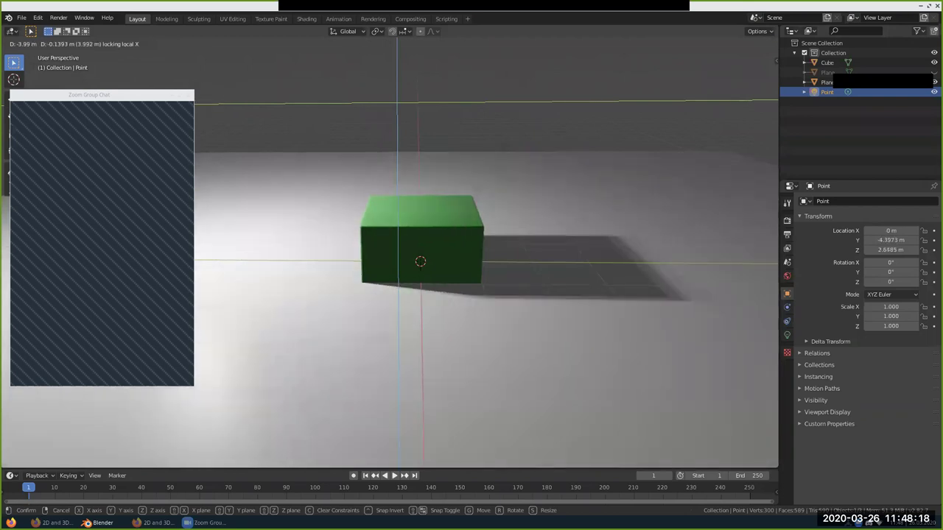
key(Return)
key(alt+a)
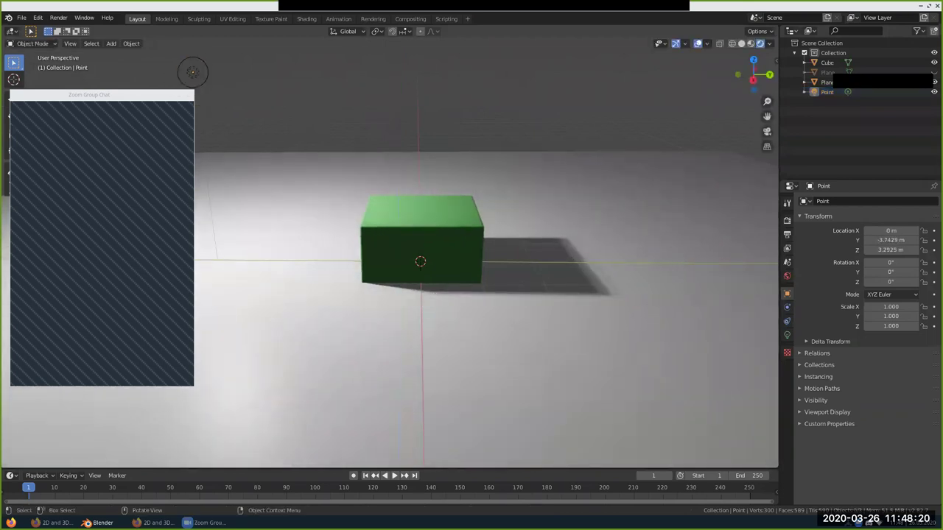
- Add a spot light and raise it along the Z axis to about 3.68 m above the cube
key(shift+a)
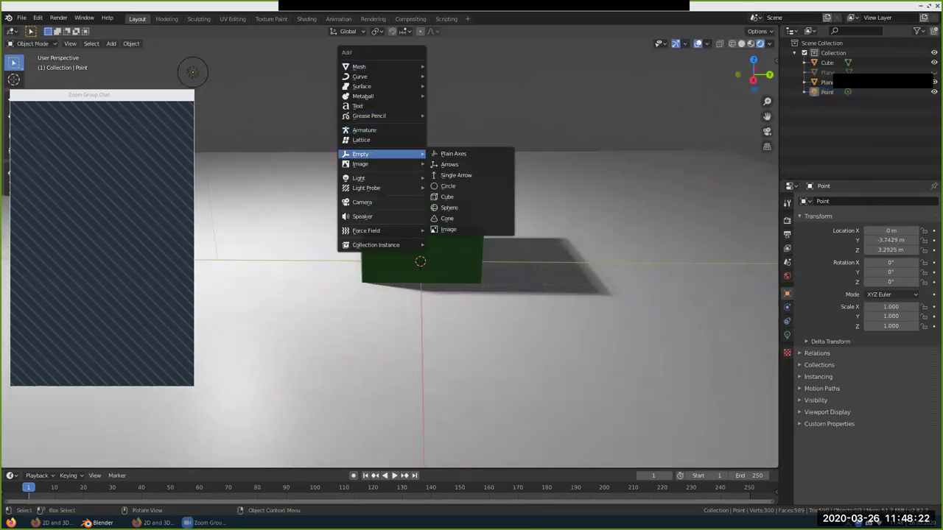
mouse_move(361, 178)
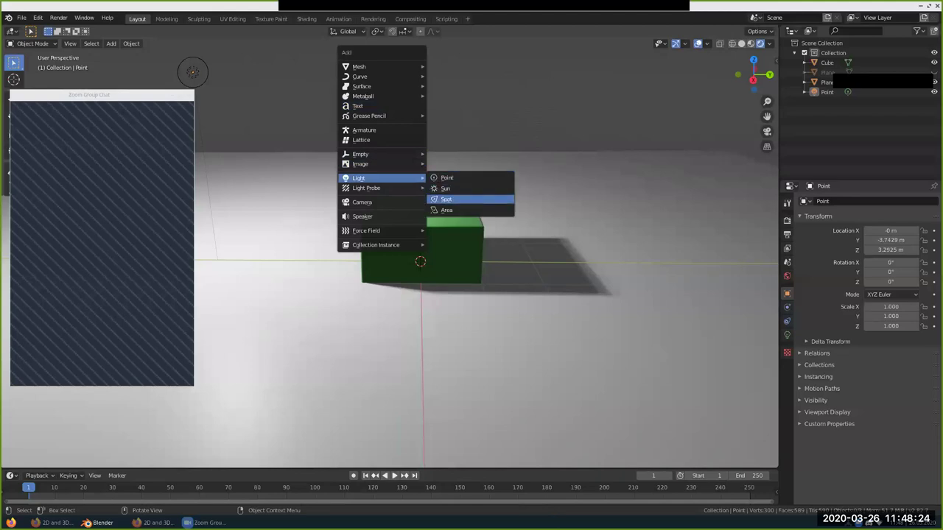
click(450, 197)
key(g)
key(z)
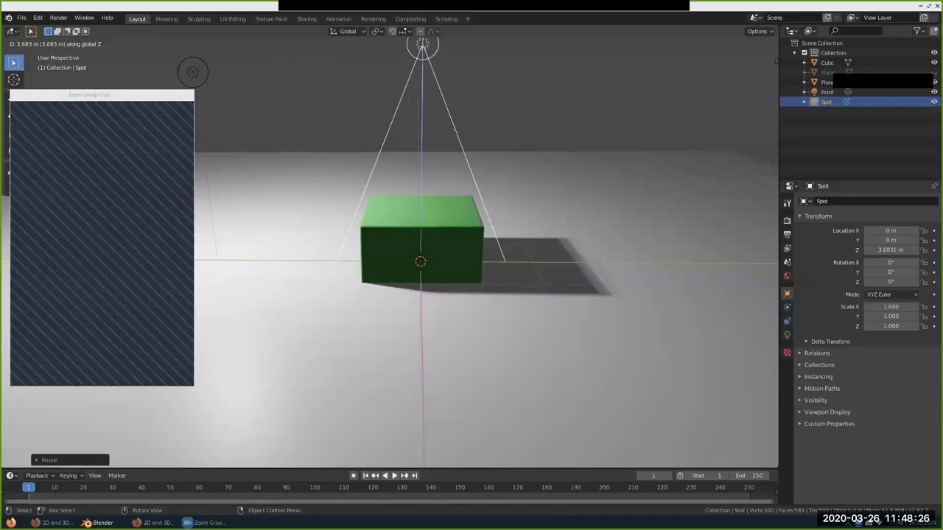
key(Return)
- Move the spot light along the Y axis to about 2.88 m, beside the cube
key(g)
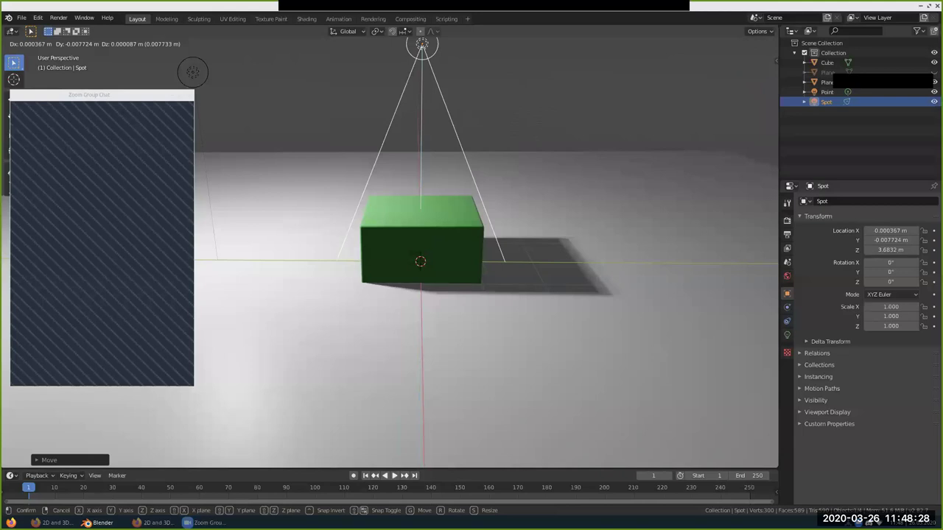
key(y)
key(Return)
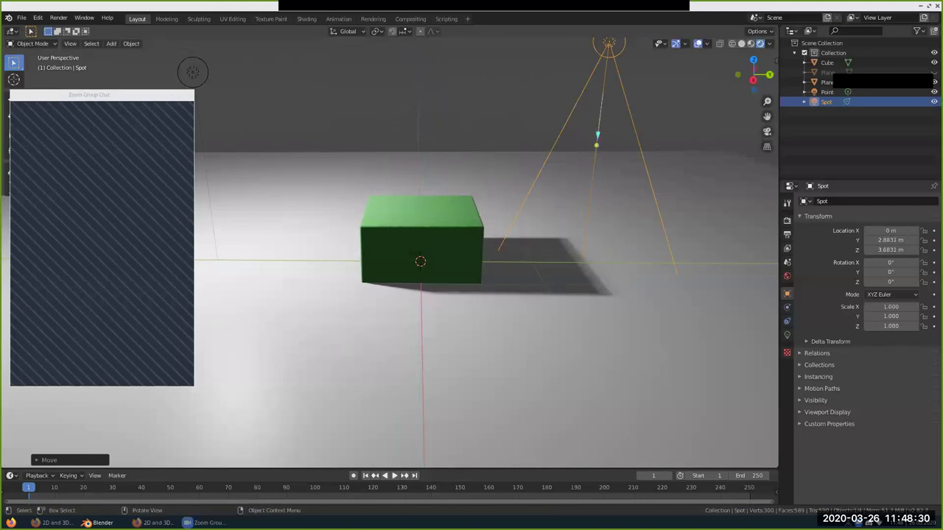
- Set the spot light's power to about 374.3 W, its cone size to about 56.9°, and its blend to 1.000
click(786, 336)
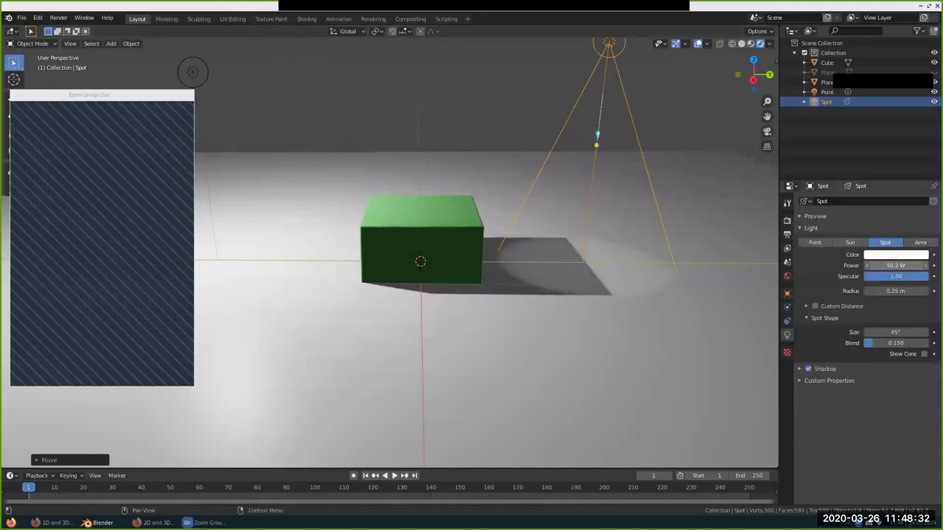
drag(896, 265, 922, 265)
mouse_move(896, 333)
mouse_down()
mouse_move(929, 332)
mouse_move(899, 332)
mouse_move(928, 343)
mouse_move(904, 332)
mouse_up()
scroll(391, 252, down, 4)
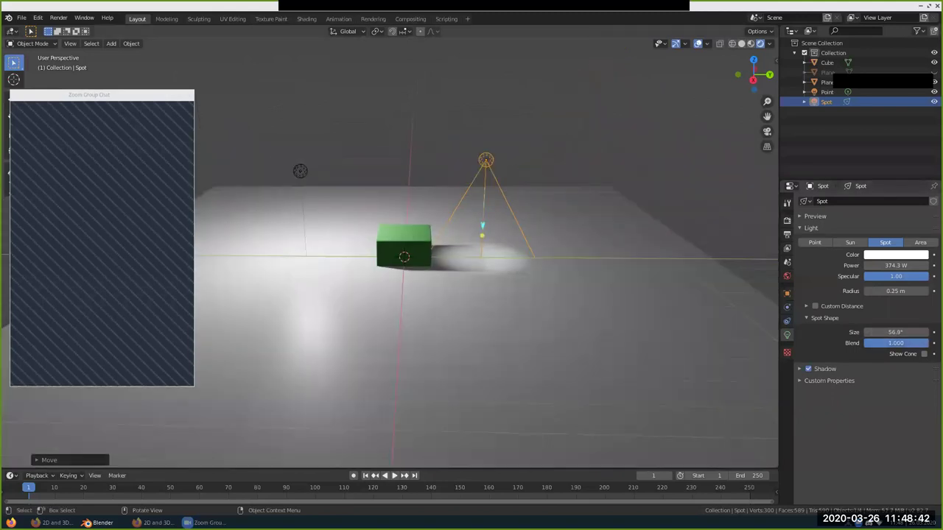
- Delete the point light and the spot light from the scene
key(alt+a)
click(300, 171)
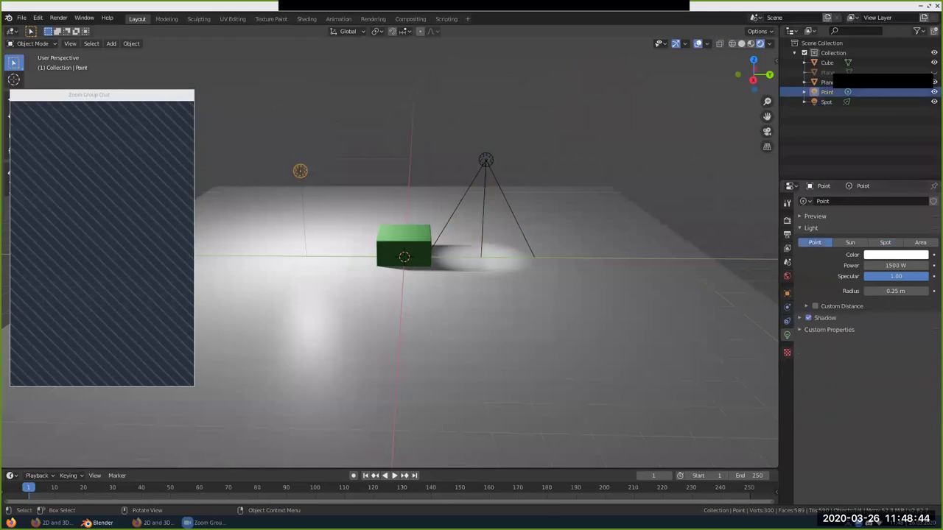
key(Delete)
click(485, 160)
key(Delete)
- Add a sun light and raise it along the Z axis above the cube
scroll(391, 253, up, 2)
key(shift+a)
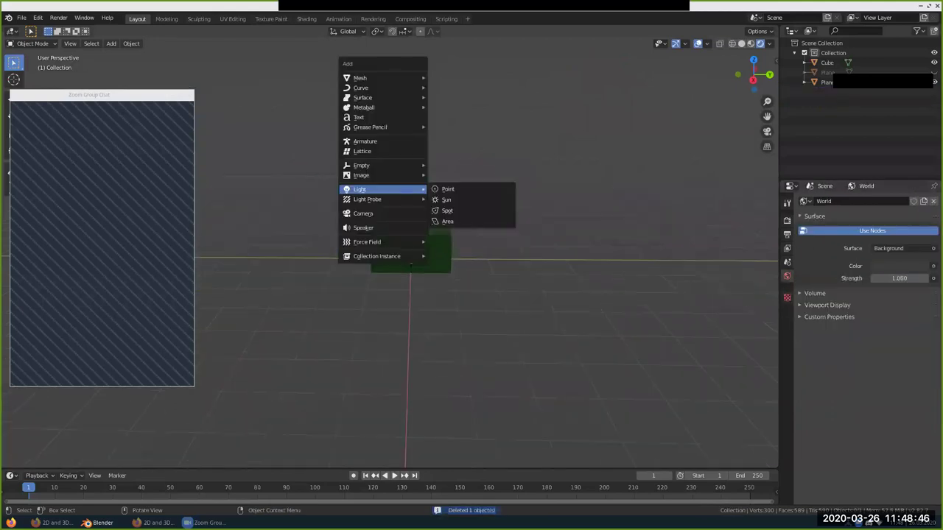
click(446, 200)
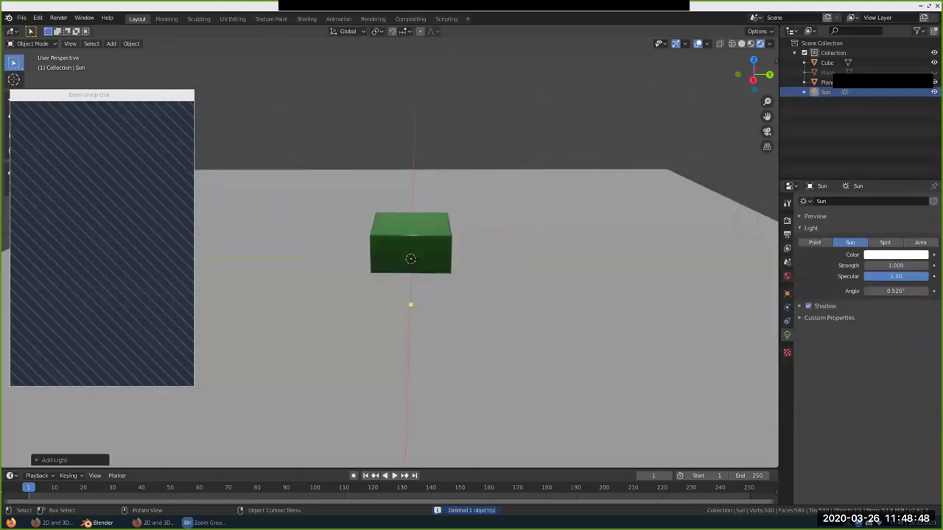
key(g)
key(z)
click(495, 146)
- Rotate the sun light about the global X axis so it shines across the cube toward negative Y
key(r)
key(x)
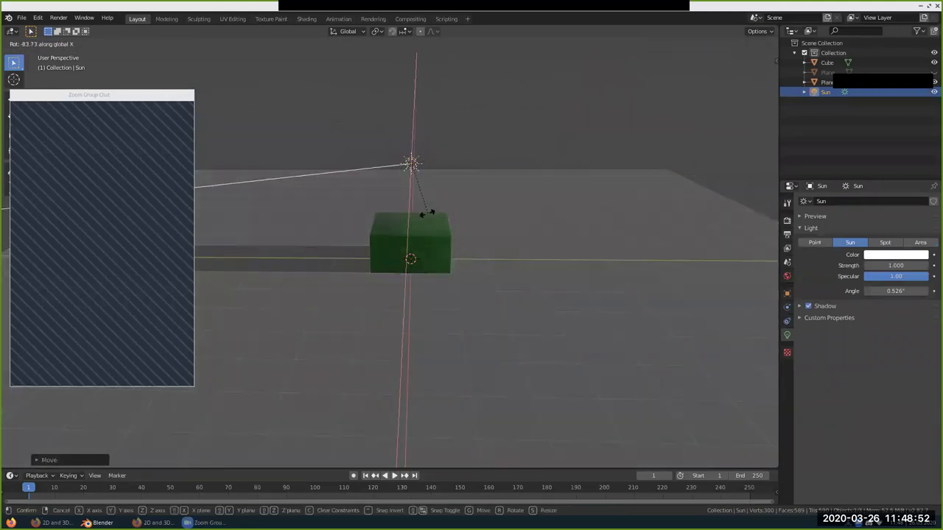
click(441, 213)
- Rotate the sun light with global Z locked, and move it up and away to the negative X side of the cube
middle_drag(547, 210, 476, 207)
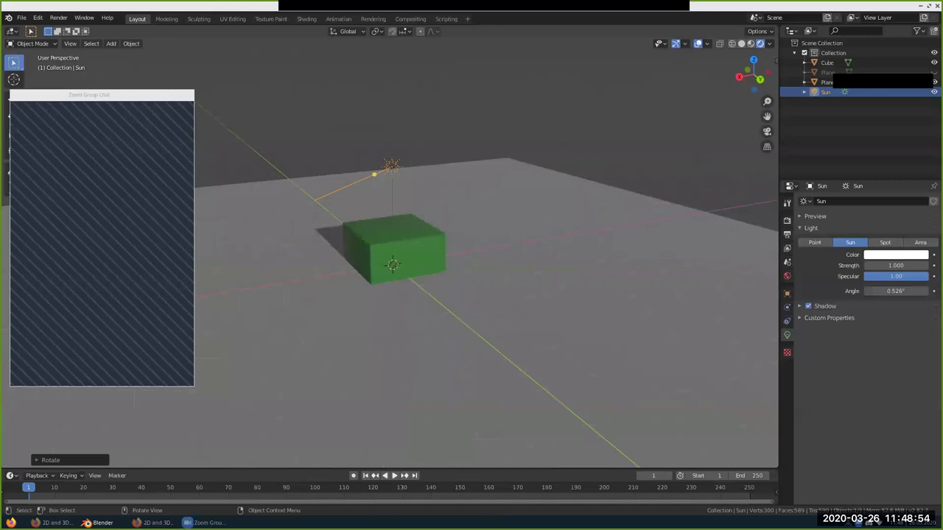
key(r)
key(z)
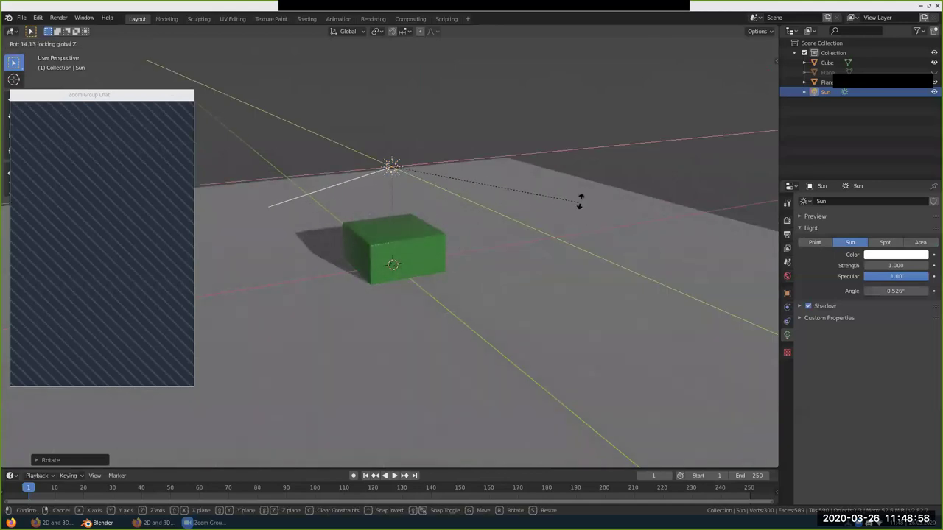
key(g)
click(576, 126)
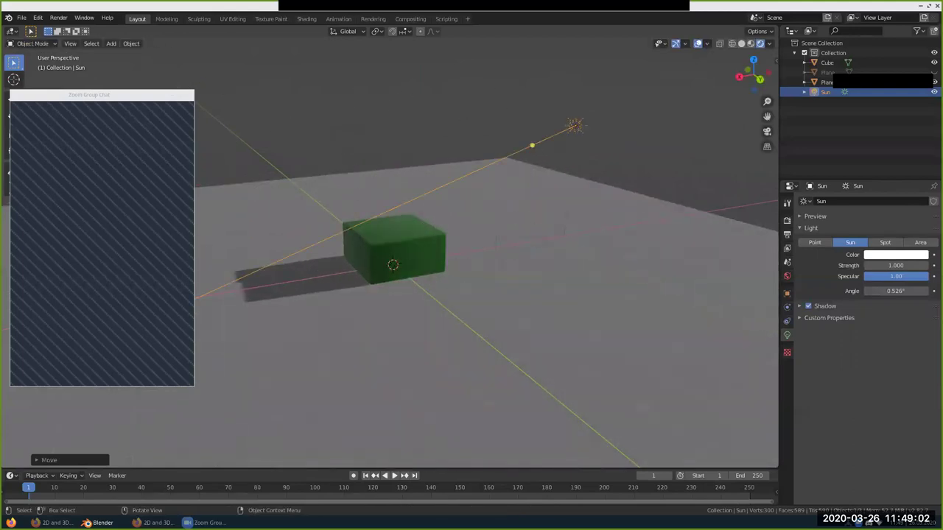
- Rotate the sun light again about the global X axis, keeping it aimed low across the cube
key(r)
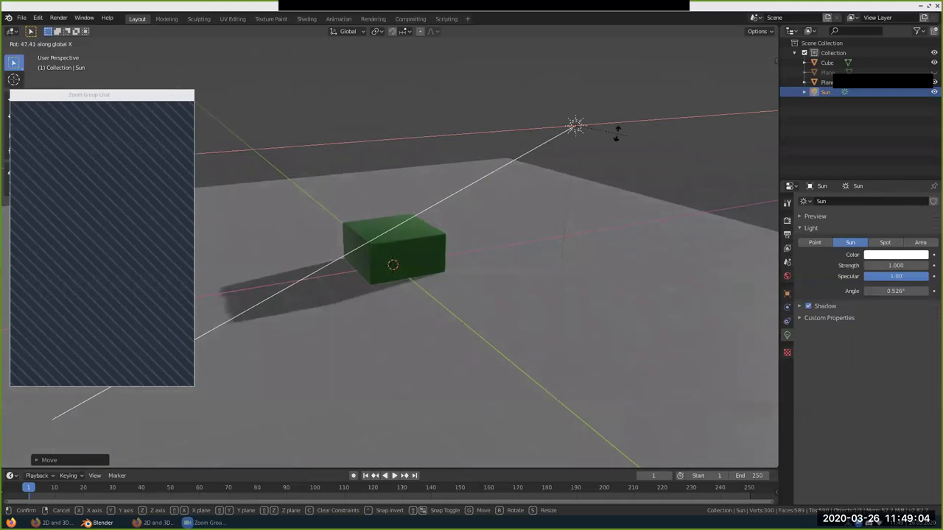
key(x)
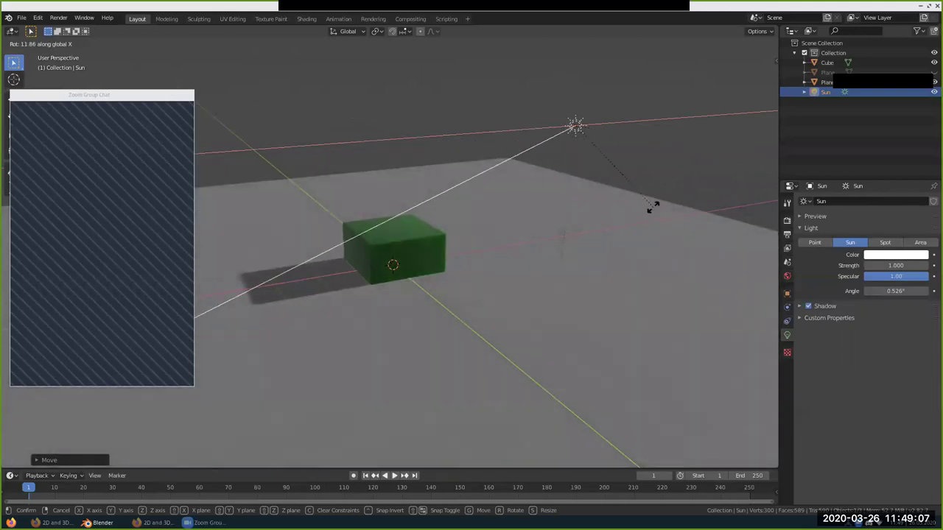
click(653, 207)
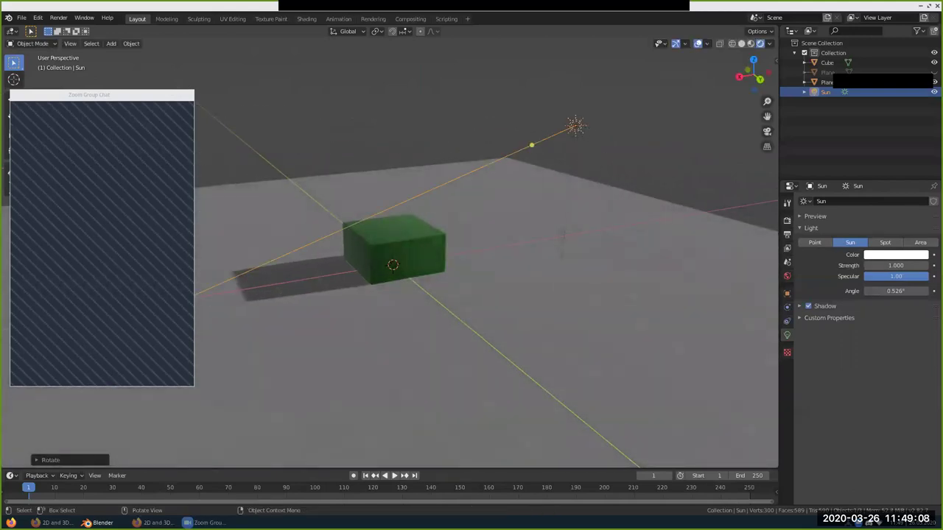
click(653, 205)
- Switch to the slide presentation and advance from "Add Lighting and Shading" to the "In Android" slide
key(alt+Tab)
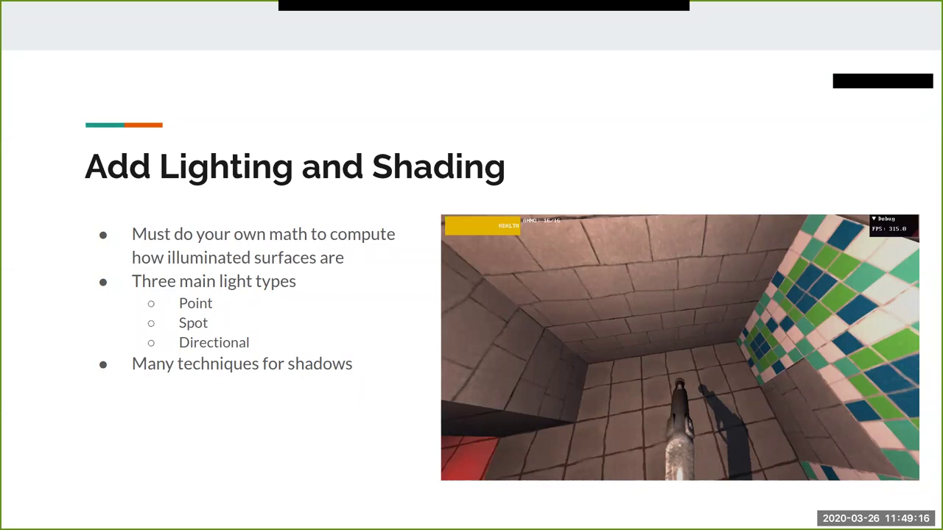
key(Right)
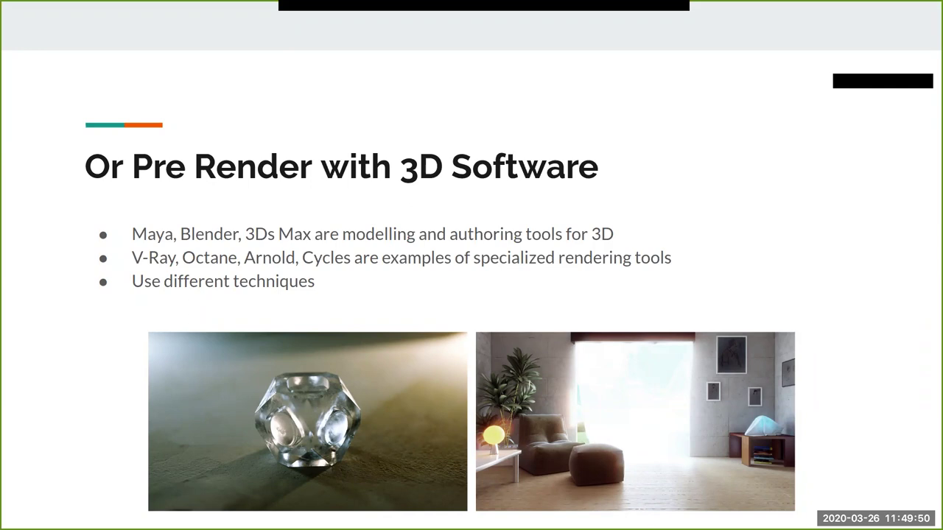
key(Right)
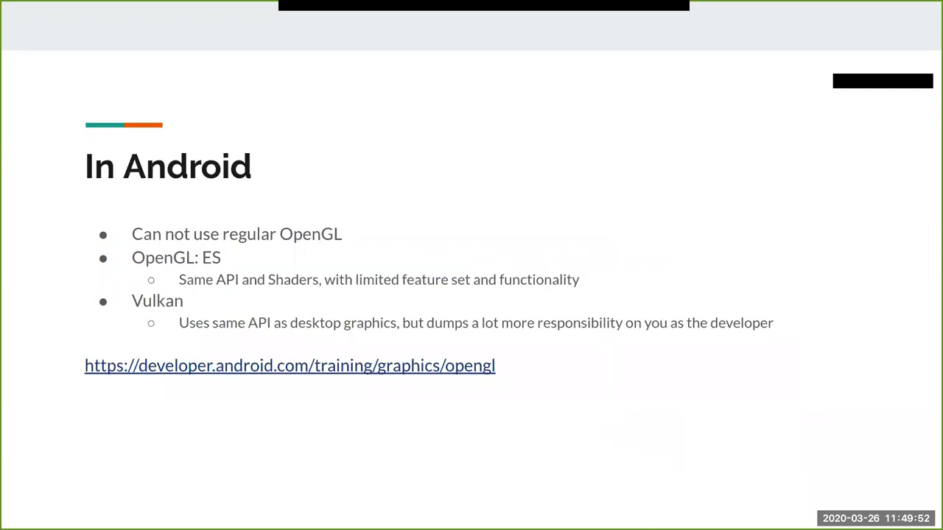